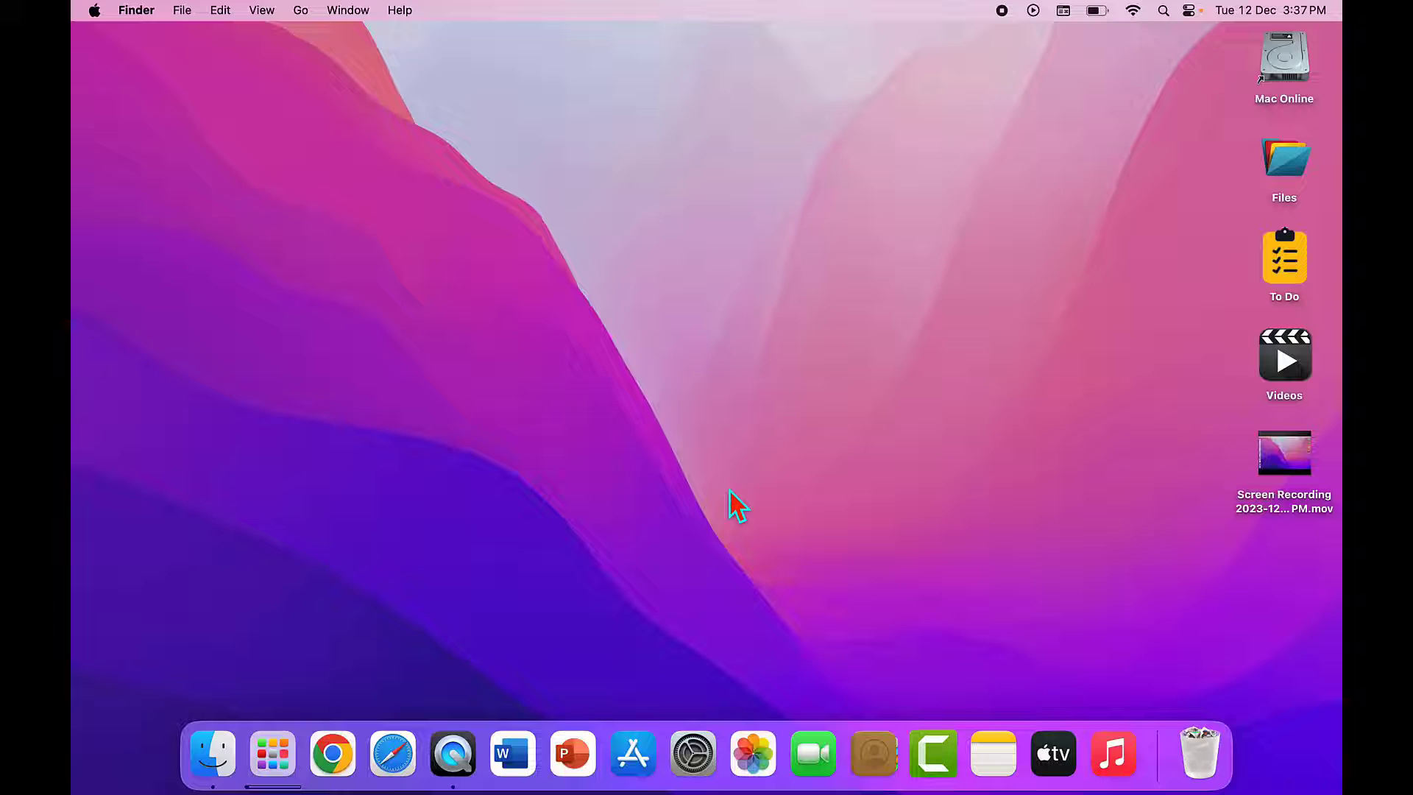
Step: Lock and unlock the Mac, then open System Settings to the Lock Screen pane
{"action": "key", "text": "ctrl+super+q"}
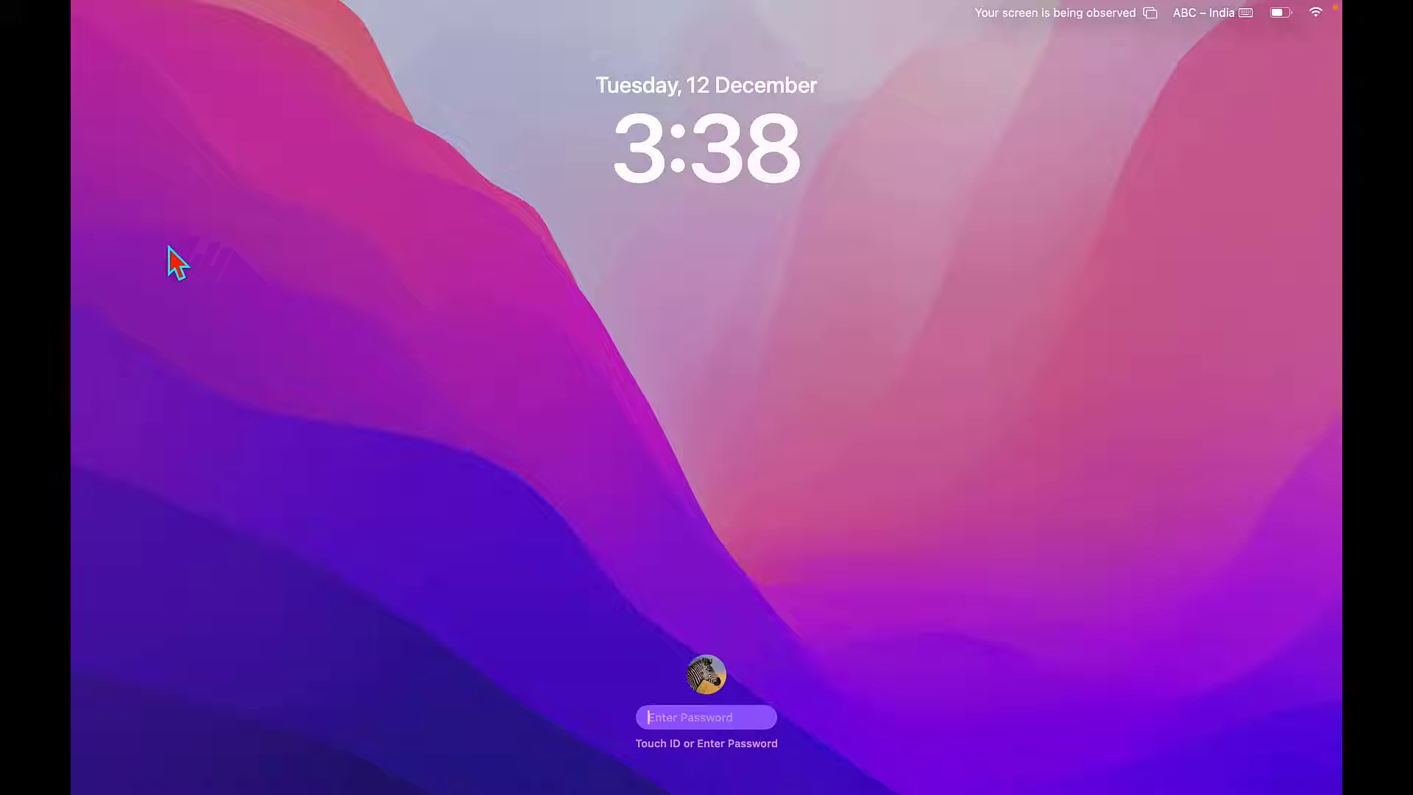
{"action": "type", "text": "pa"}
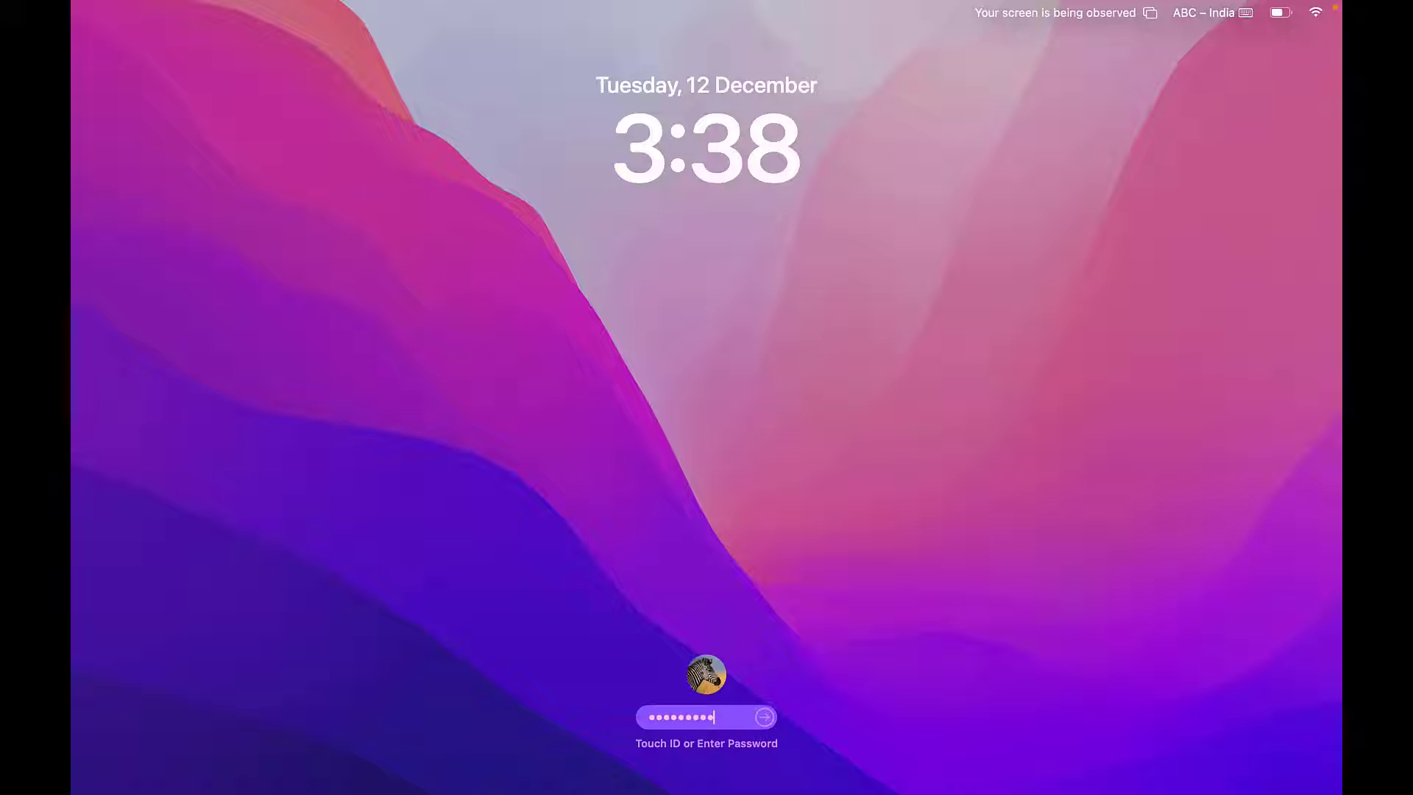
{"action": "key", "text": "Return"}
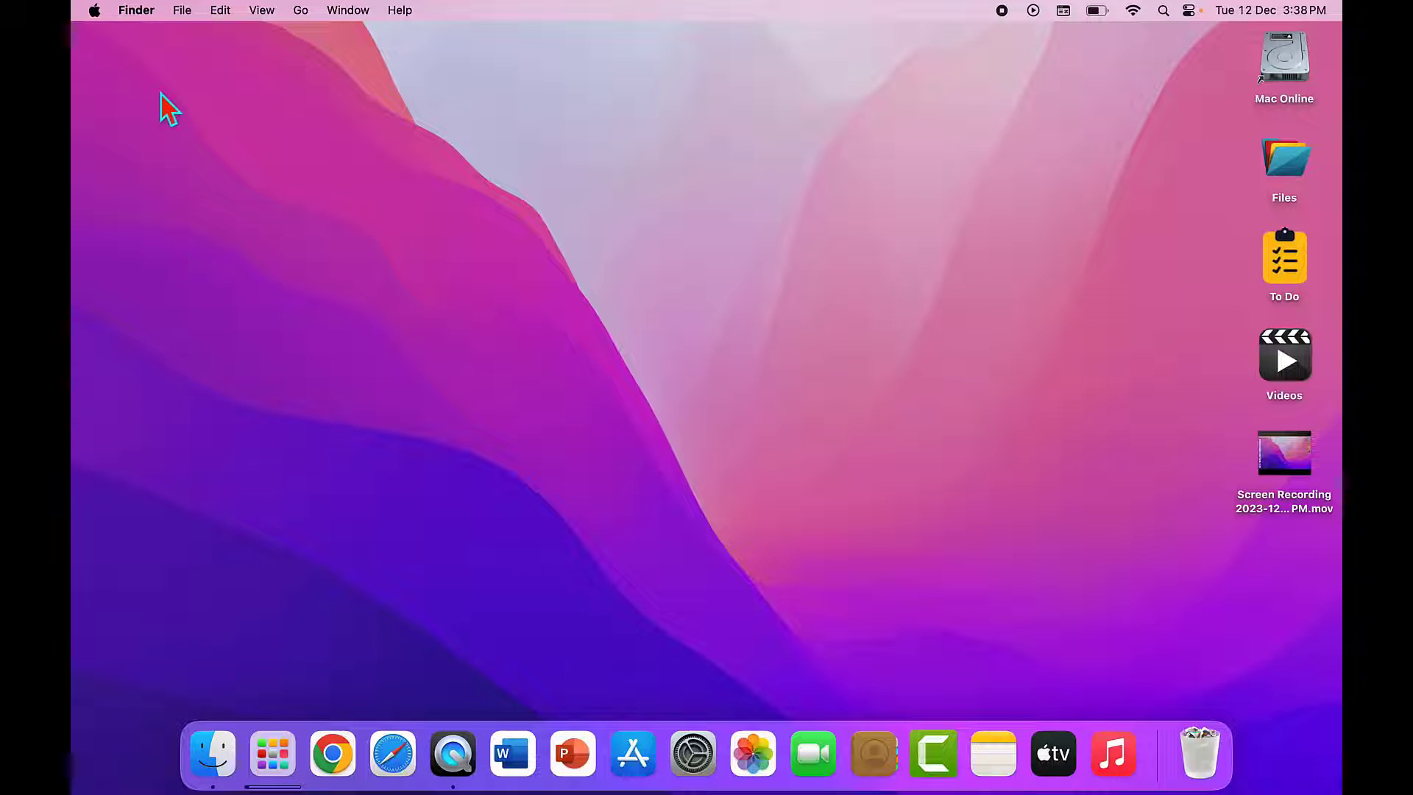
{"action": "left_click", "coordinate": [98, 12]}
{"action": "left_click", "coordinate": [130, 68]}
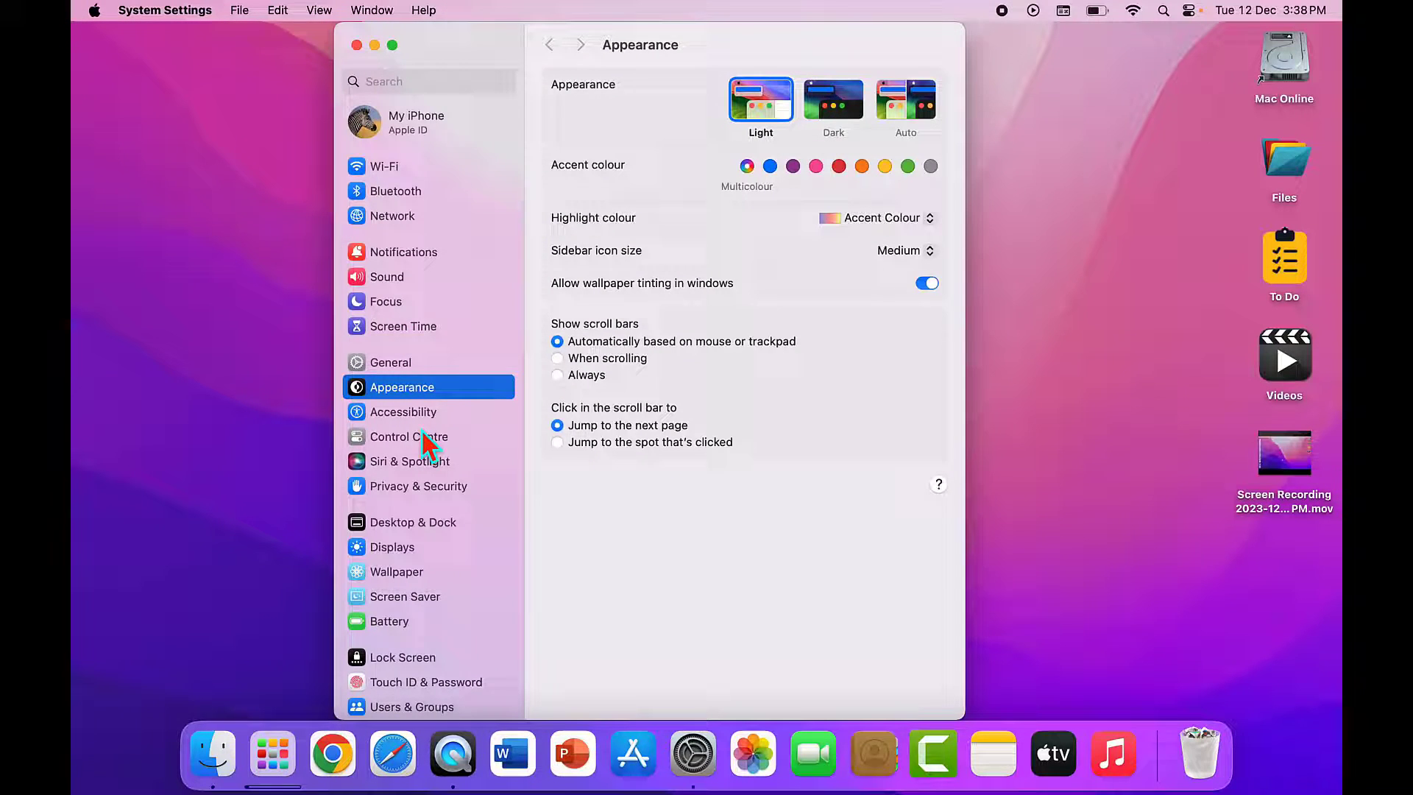
{"action": "scroll", "coordinate": [420, 430], "scroll_direction": "down", "scroll_amount": 2}
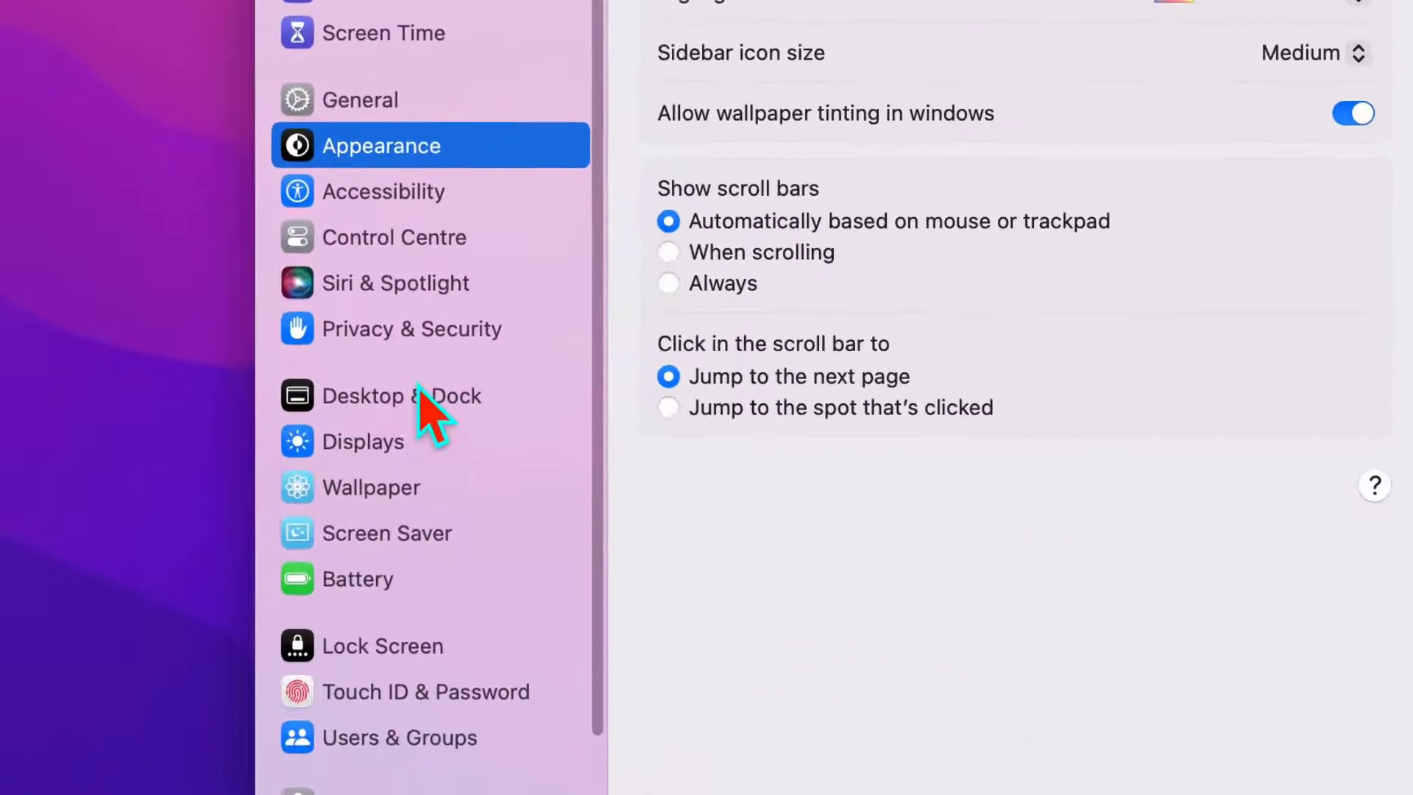
{"action": "scroll", "coordinate": [421, 429], "scroll_direction": "down", "scroll_amount": 2}
{"action": "left_click", "coordinate": [363, 492]}
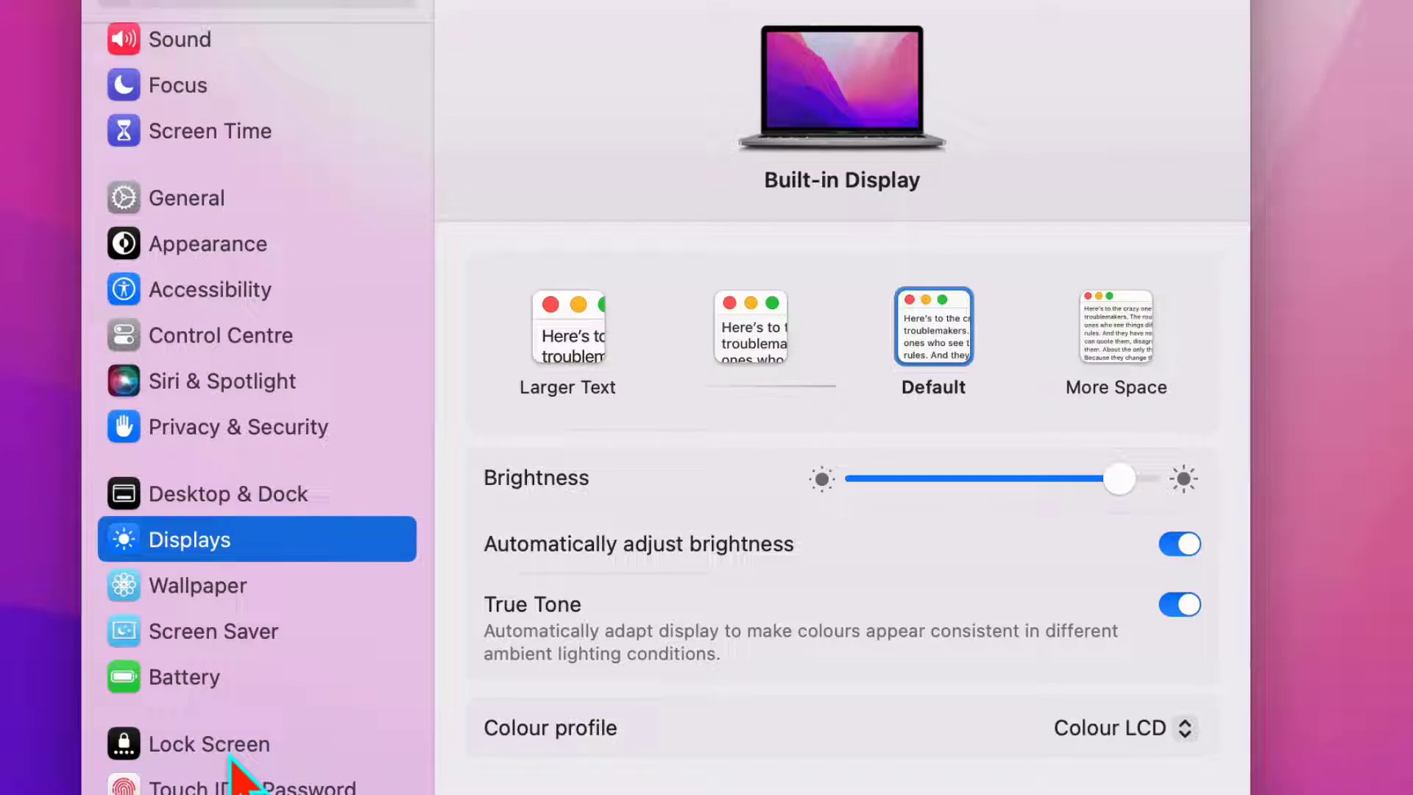
{"action": "left_click", "coordinate": [349, 702]}
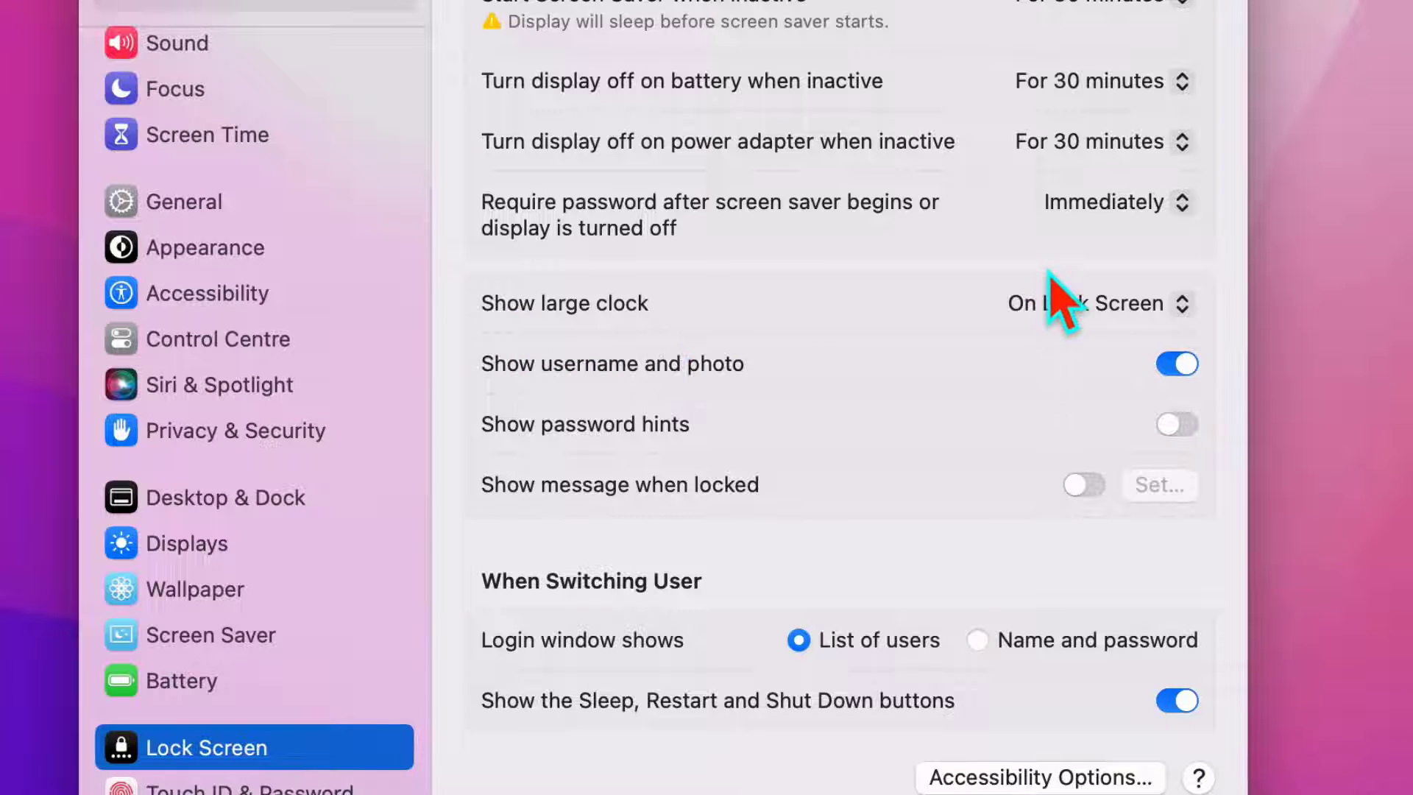
Step: Switch Show large clock to Never and lock the Mac to check the result
{"action": "left_click", "coordinate": [1066, 310]}
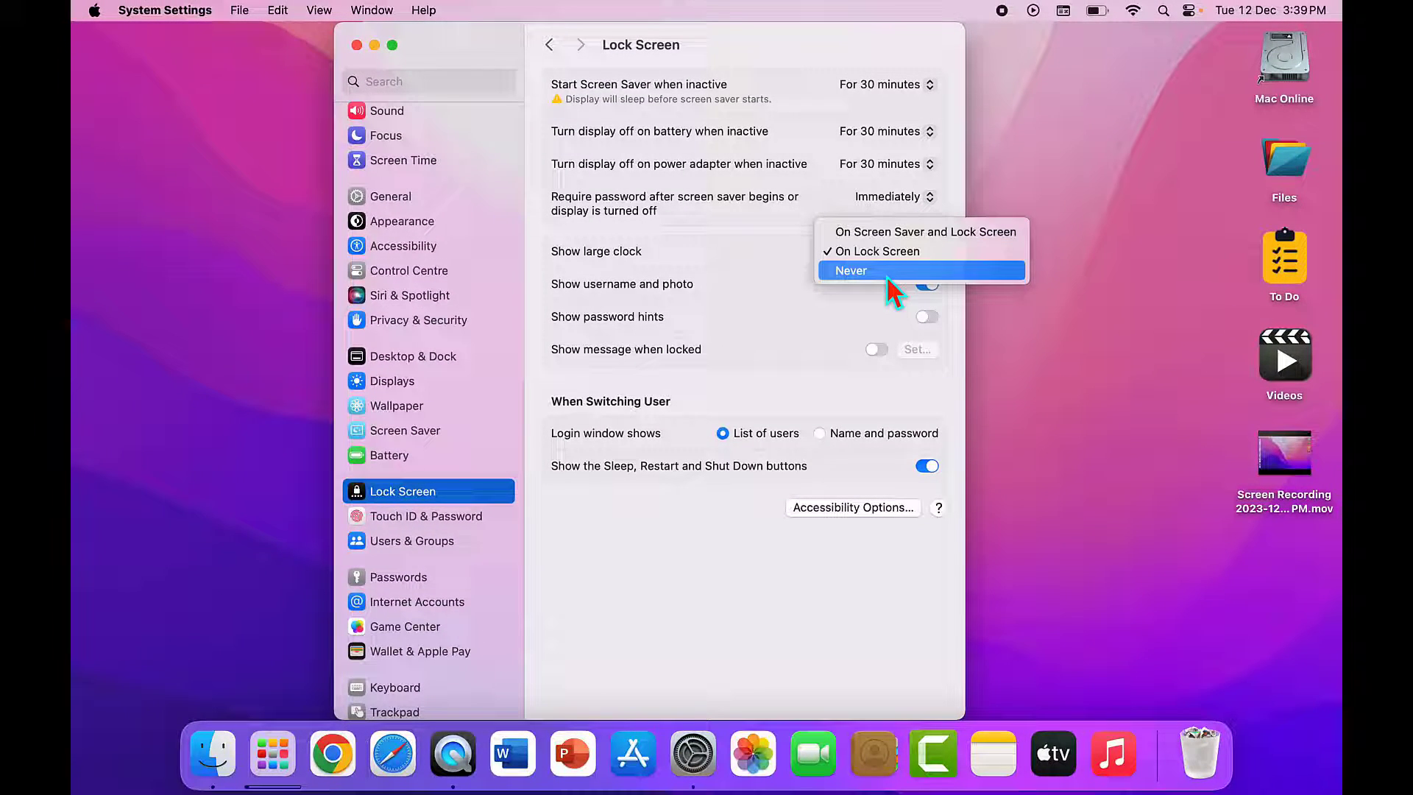
{"action": "left_click", "coordinate": [886, 274]}
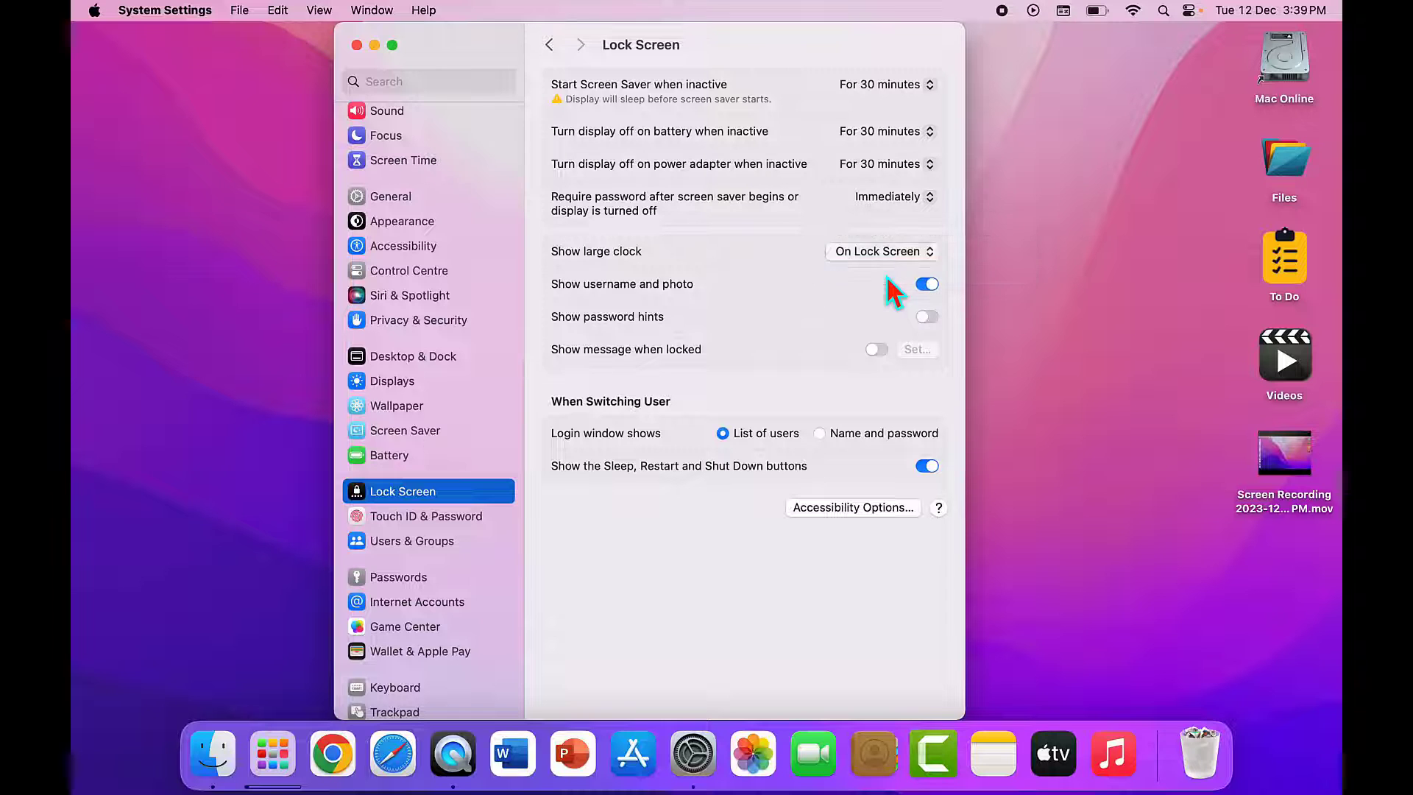
{"action": "left_click", "coordinate": [106, 11]}
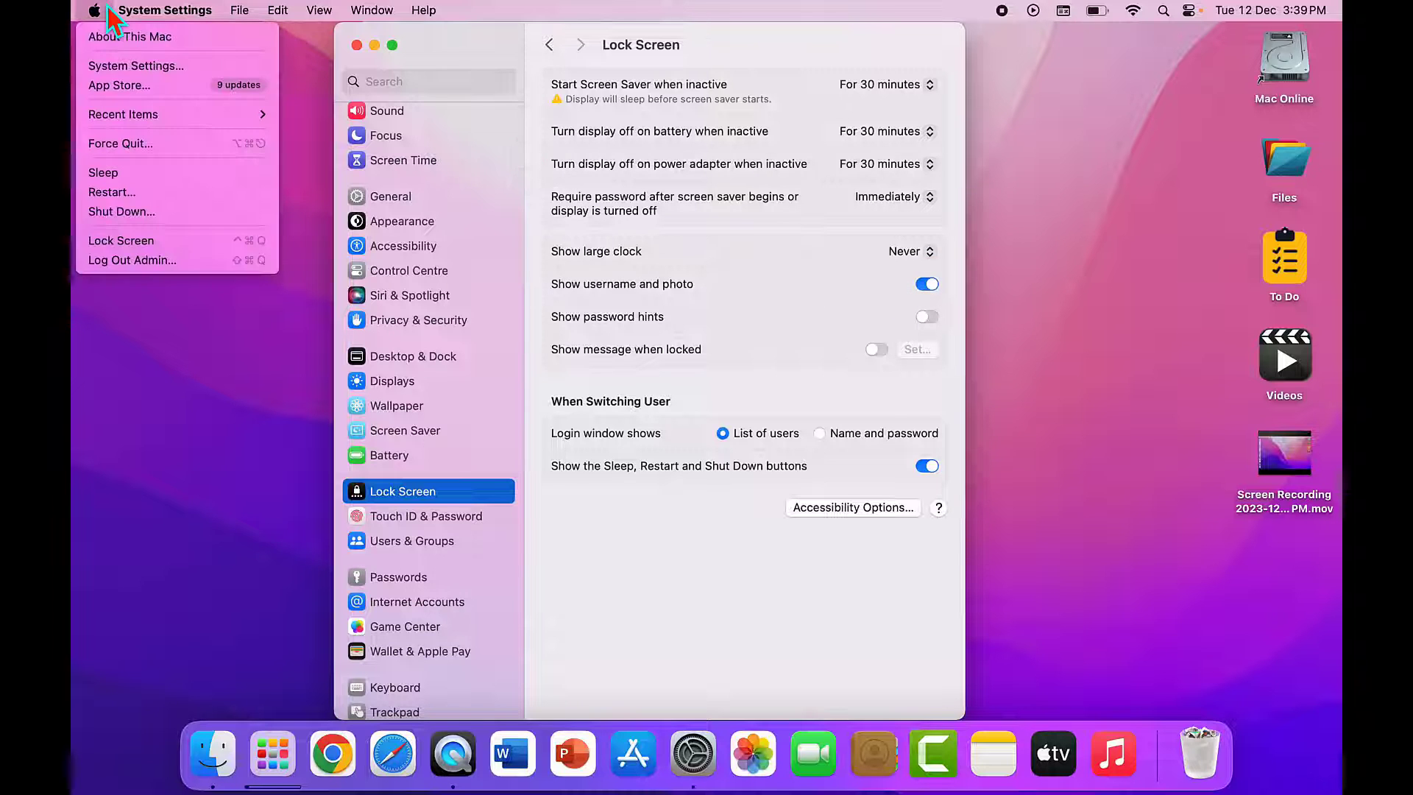
{"action": "left_click", "coordinate": [160, 239]}
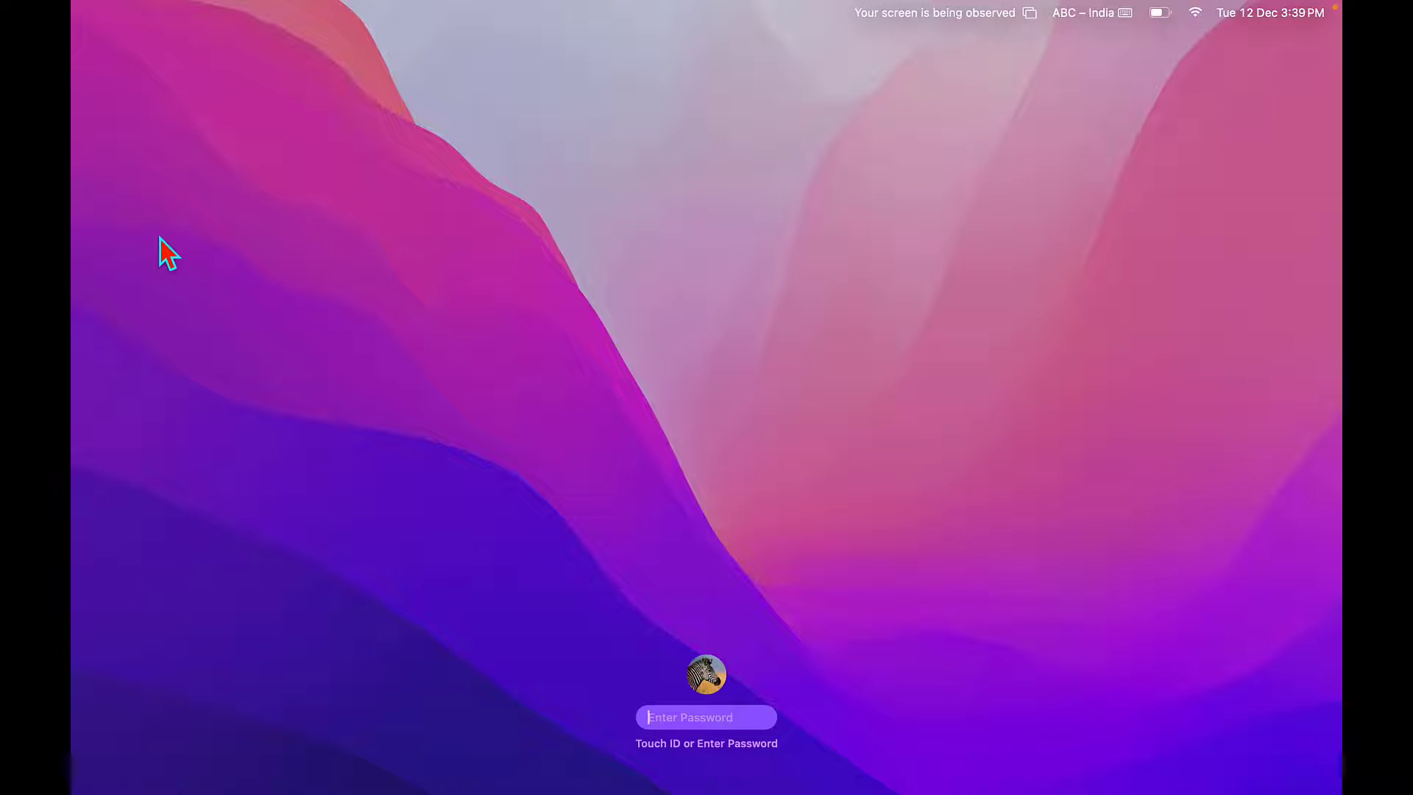
{"action": "type", "text": "a"}
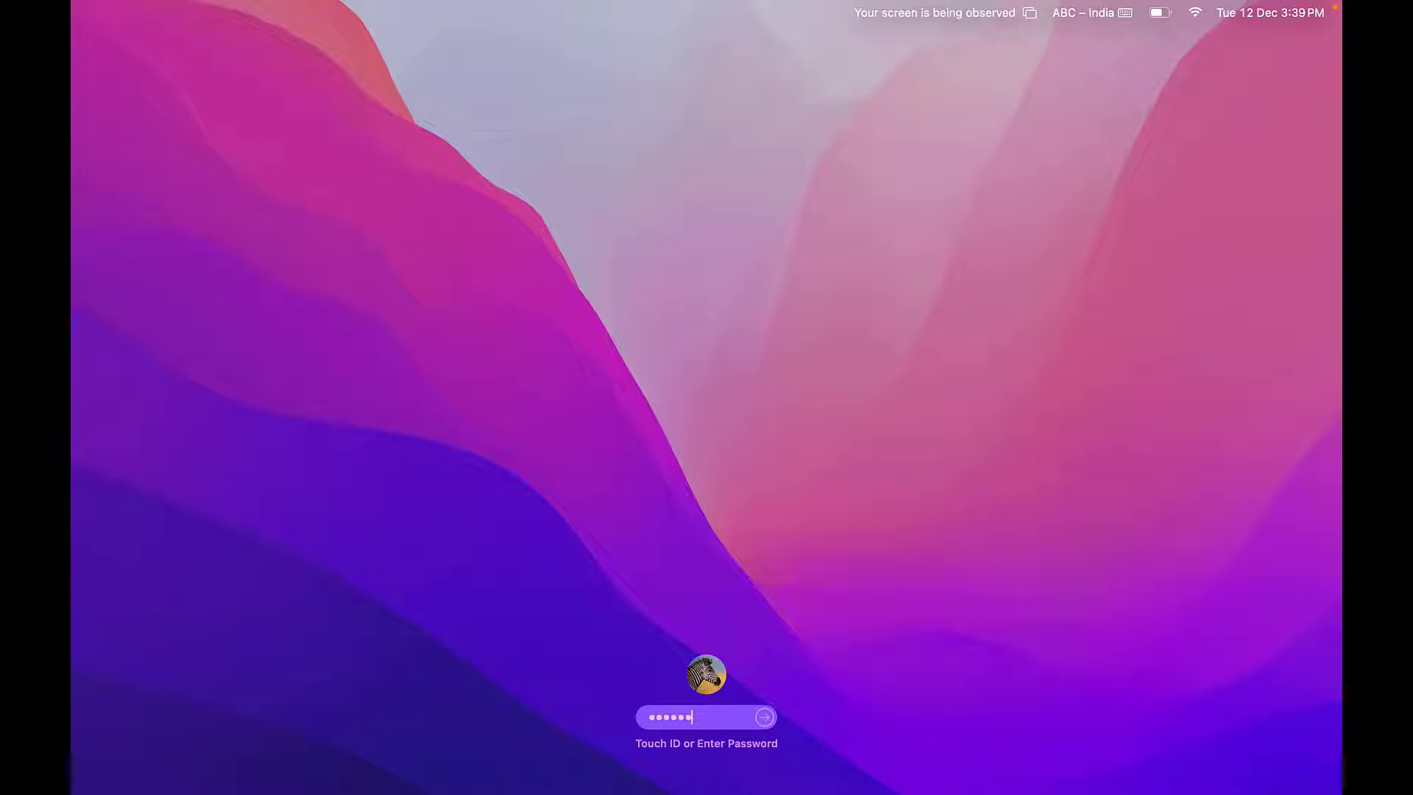
{"action": "type", "text": "a"}
Step: Unlock the Mac with the password and expand the Show large clock choices
{"action": "key", "text": "Return"}
{"action": "left_click", "coordinate": [908, 252]}
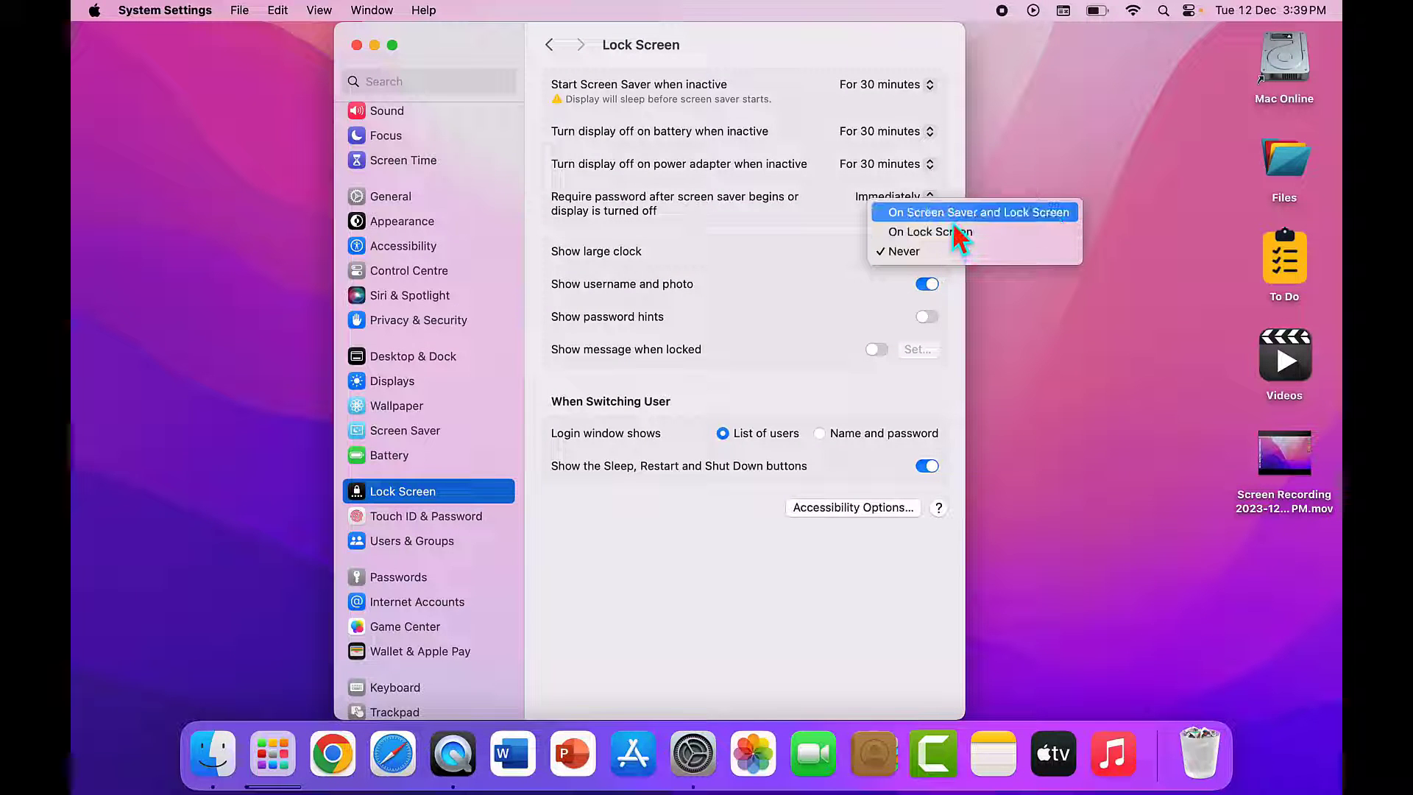
Step: Choose On Screen Saver and Lock Screen for the large clock and lock the Mac
{"action": "left_click", "coordinate": [952, 222]}
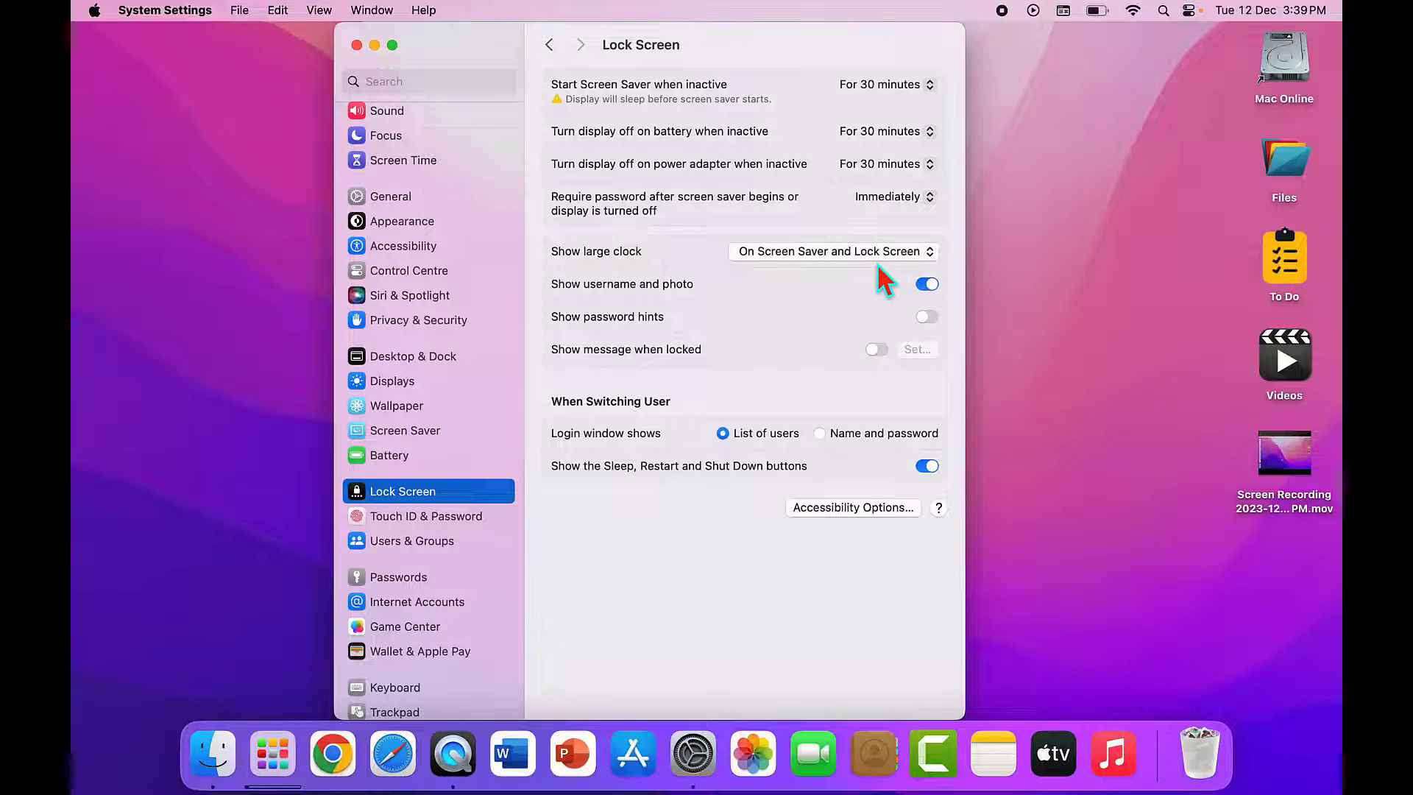
{"action": "left_click", "coordinate": [96, 10]}
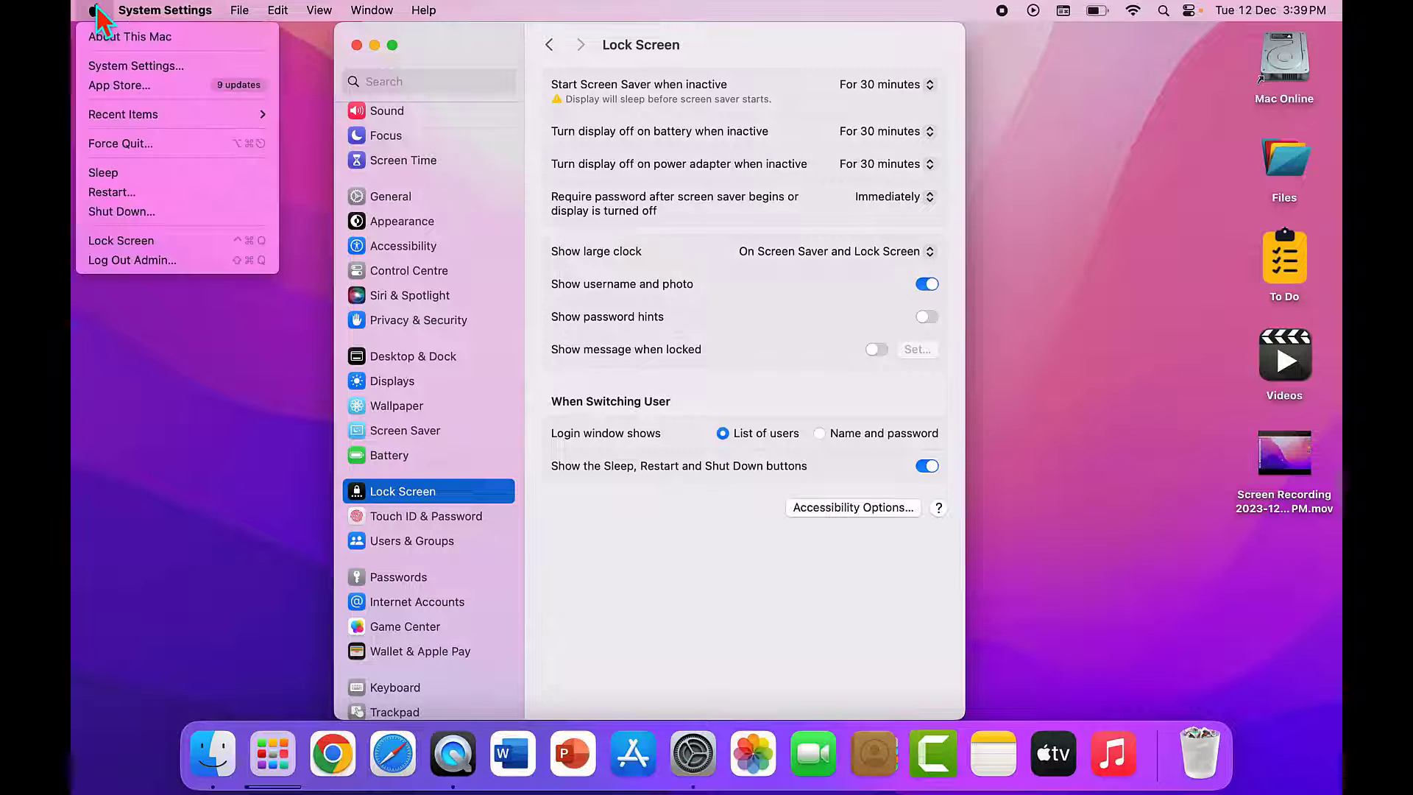
{"action": "left_click", "coordinate": [136, 242]}
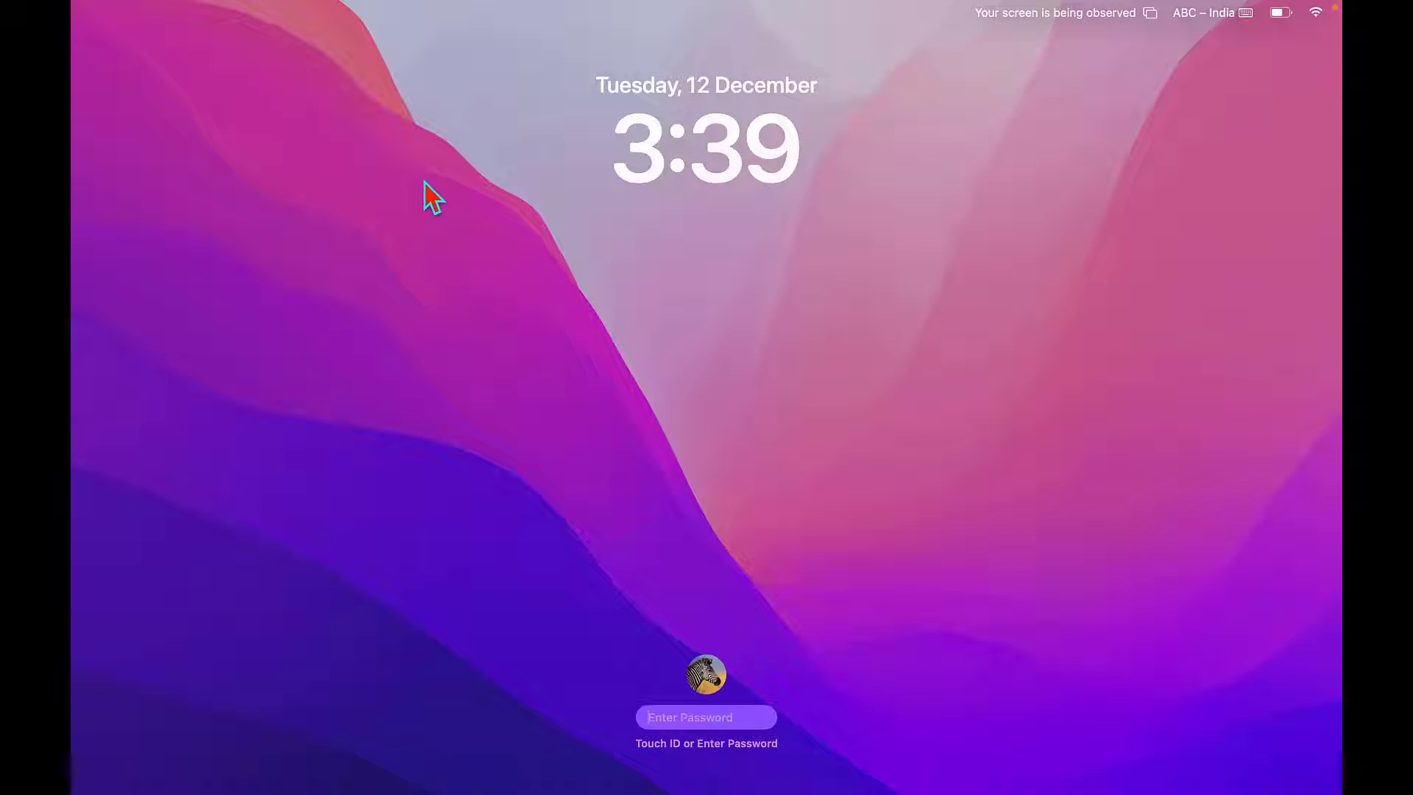
{"action": "type", "text": "•••"}
Step: Submit the password to unlock the Mac back to the Lock Screen pane
{"action": "key", "text": "Return"}
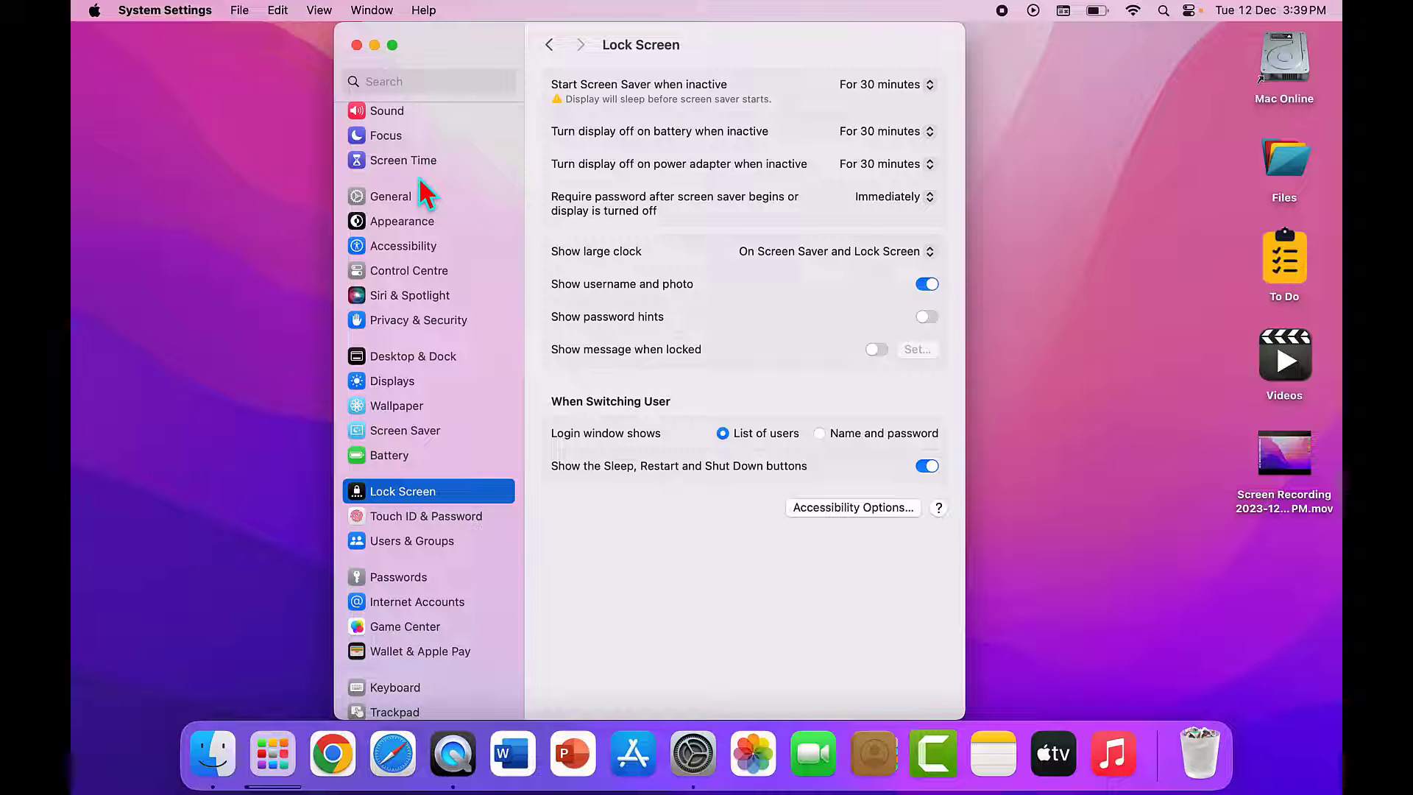
Step: Set Show large clock back to On Lock Screen and close System Settings
{"action": "left_click", "coordinate": [822, 251]}
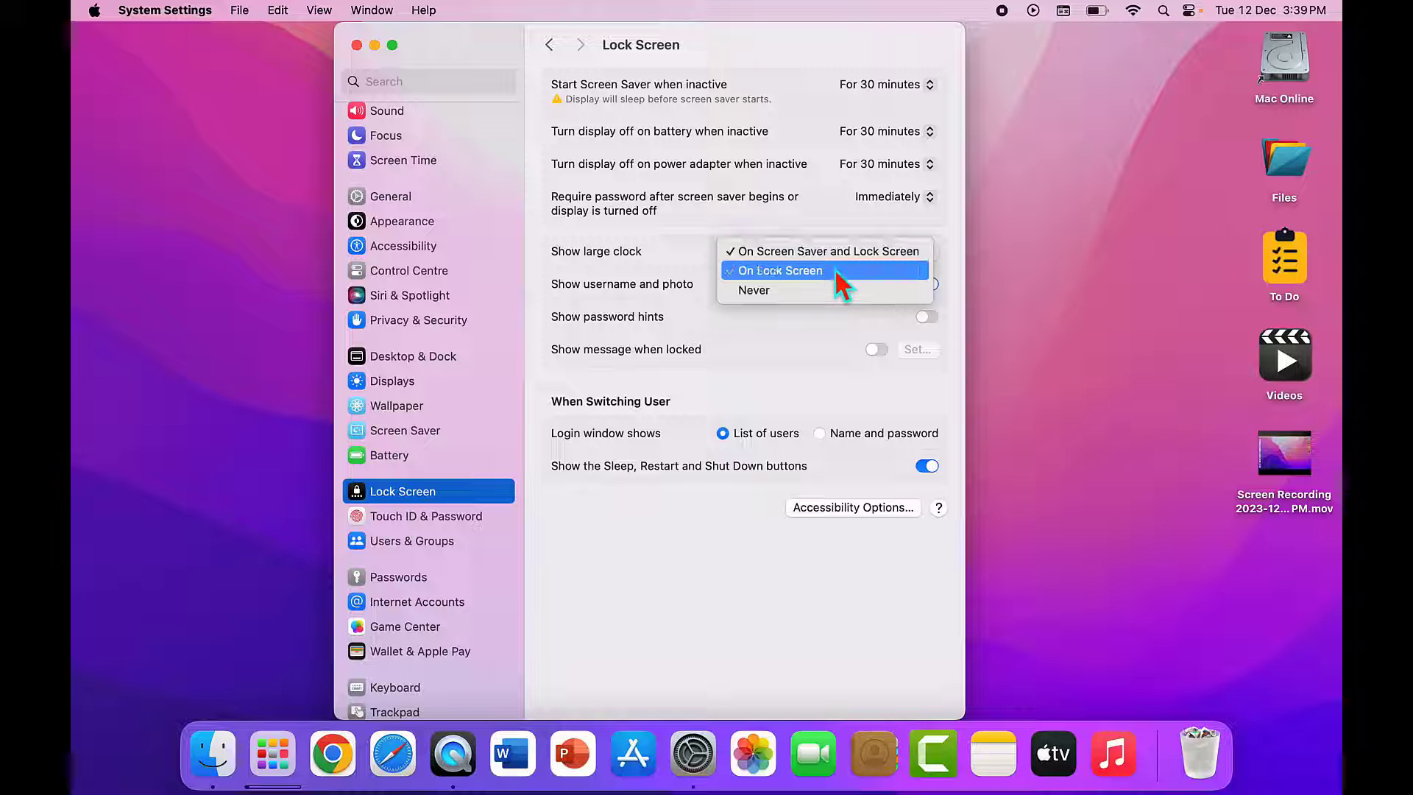
{"action": "left_click", "coordinate": [836, 270]}
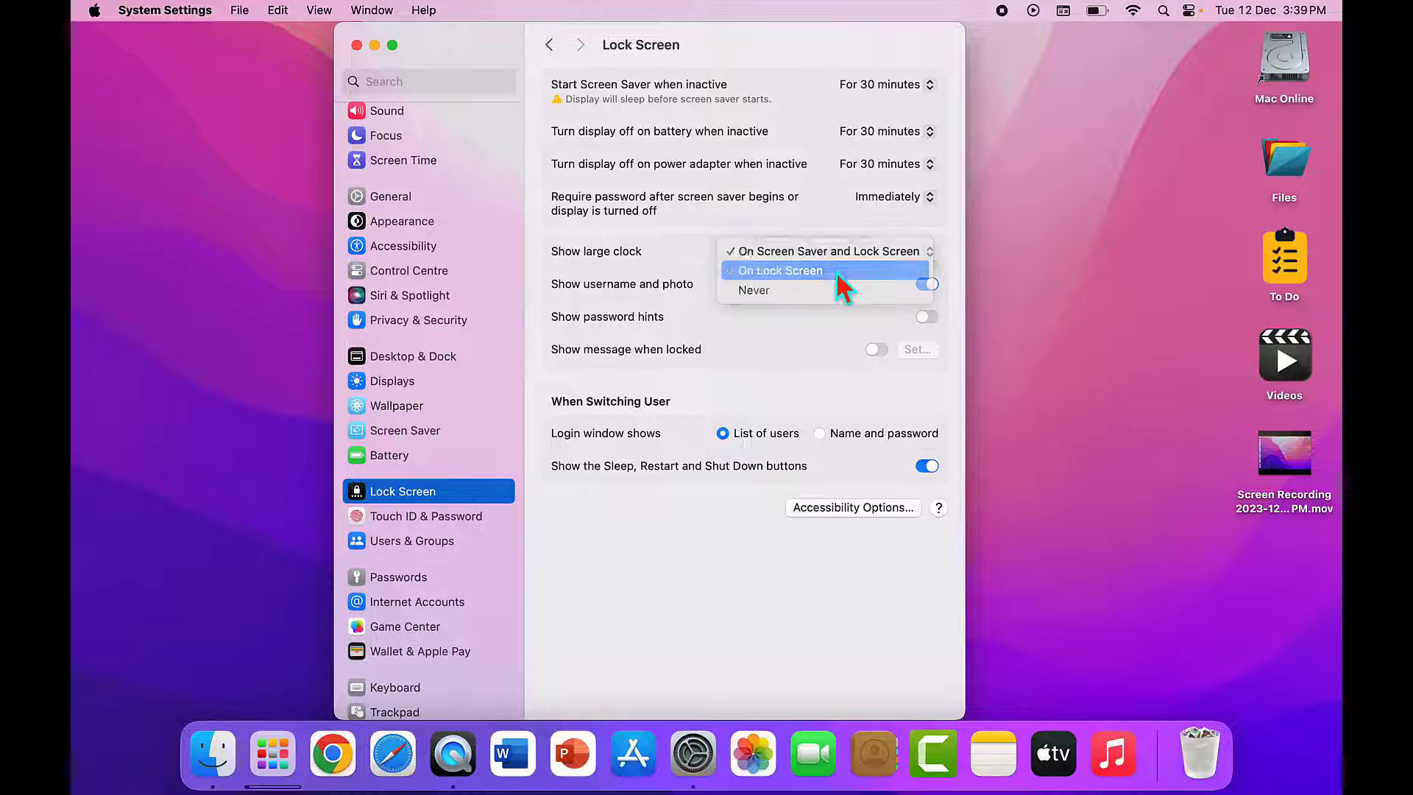
{"action": "left_click", "coordinate": [357, 45]}
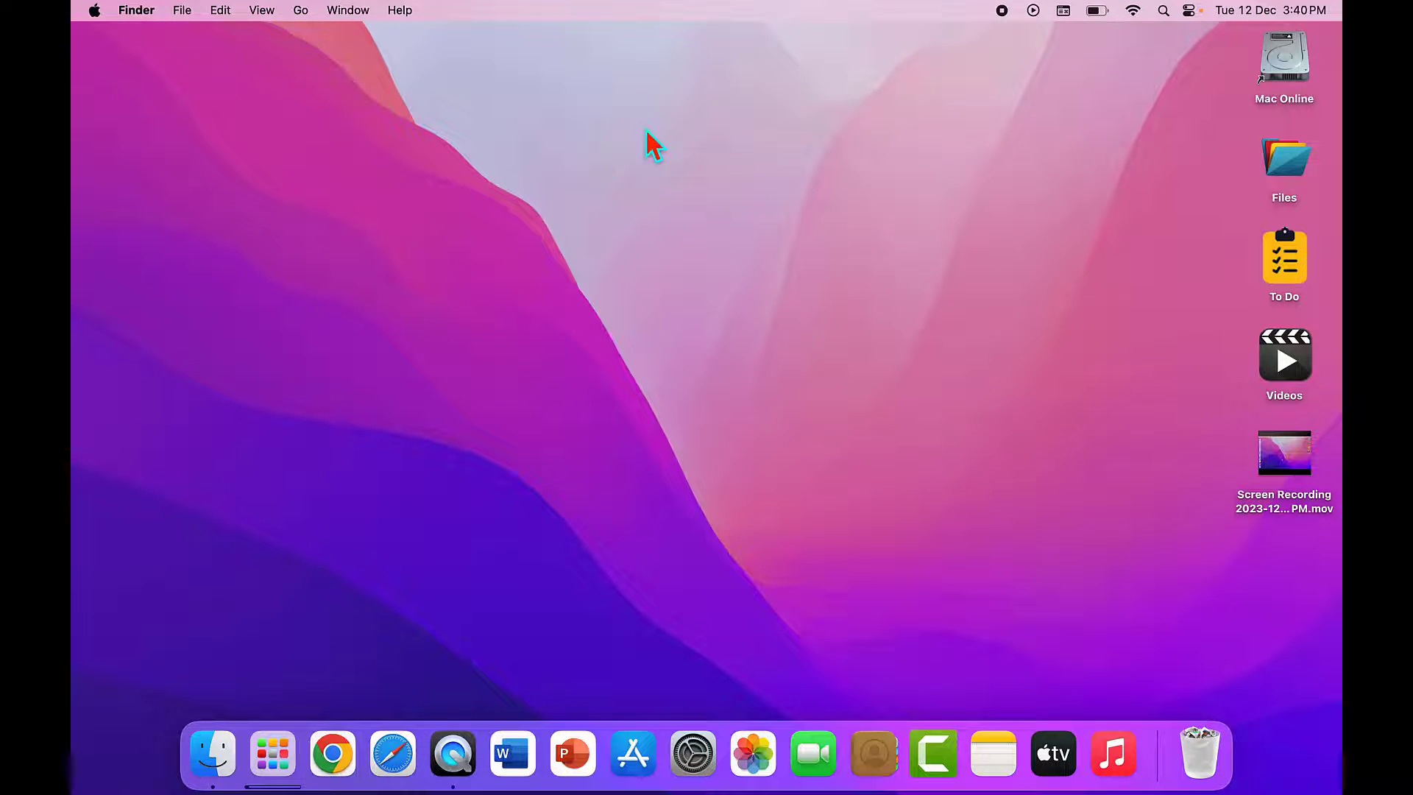